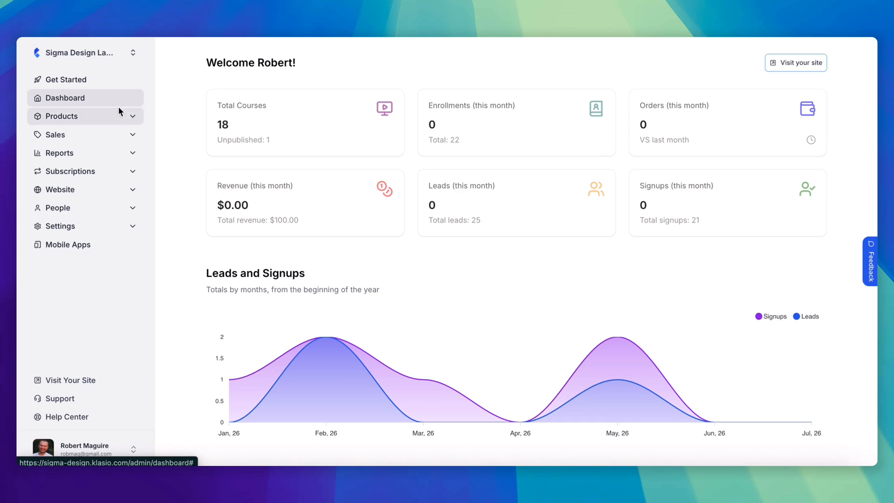
Step: Open the tax rates settings and start adding a region with an 11% tax rate and the tax name left blank
left_click(131, 226)
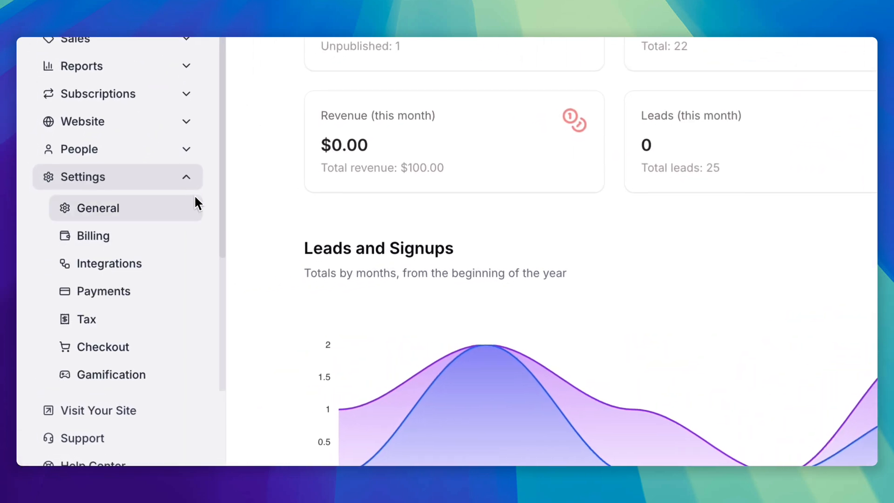
left_click(116, 323)
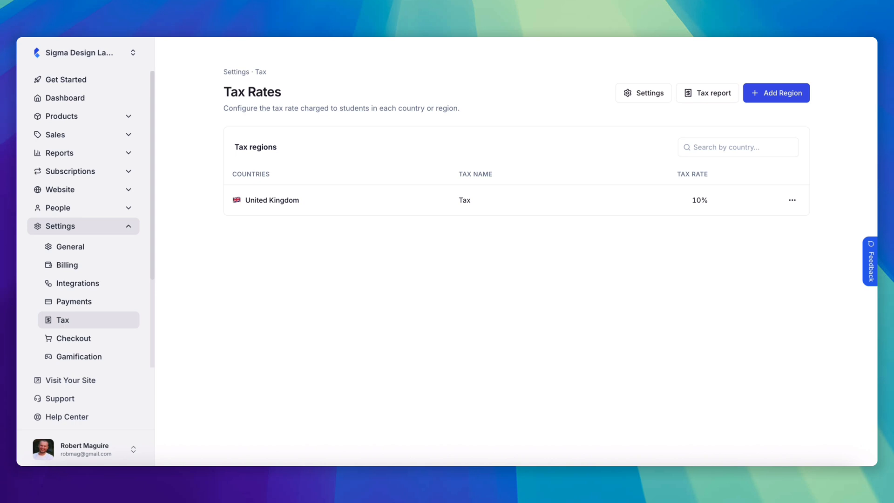
left_click(776, 96)
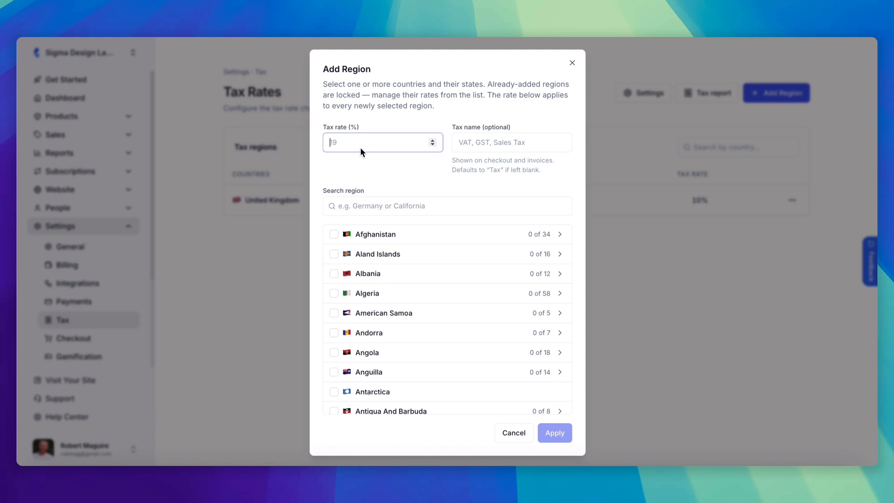
type("11")
left_click(487, 189)
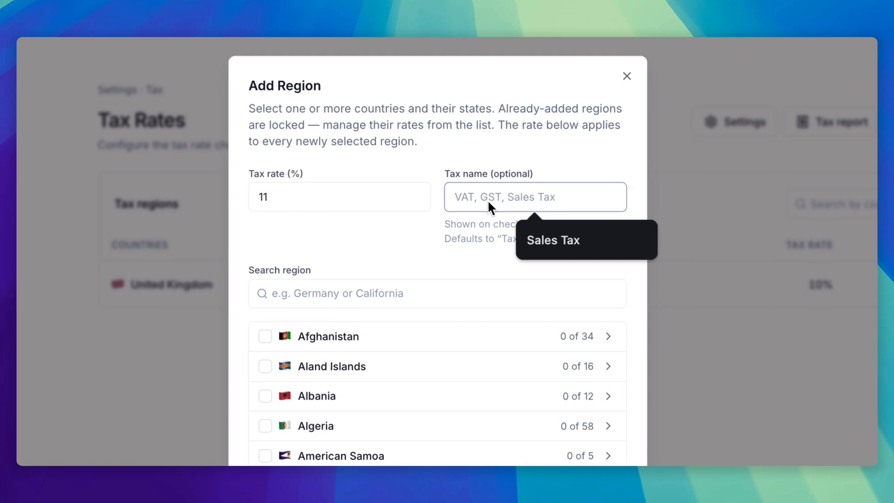
left_click(407, 233)
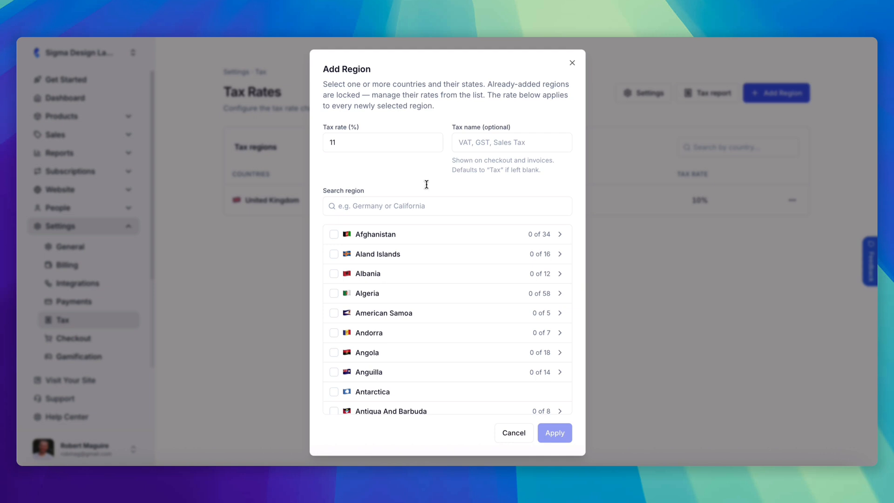
Step: Find United States in the region search, select it with all its states, and apply the new tax region
left_click(416, 207)
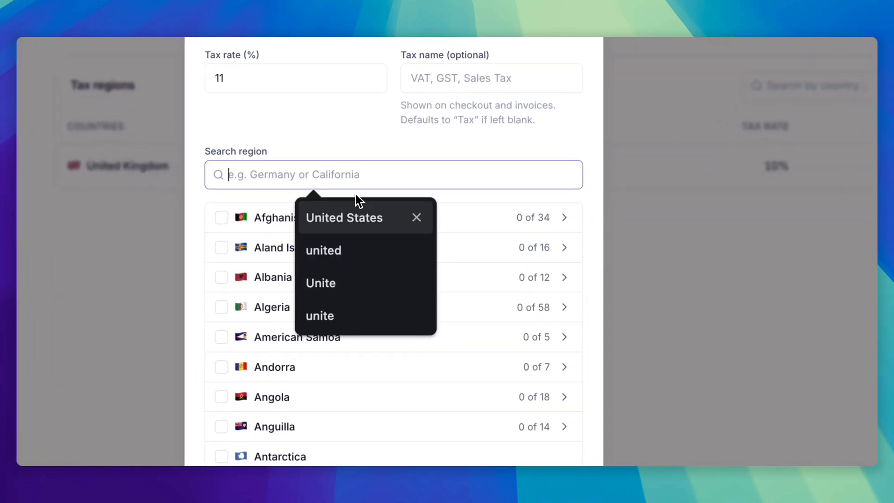
left_click(372, 221)
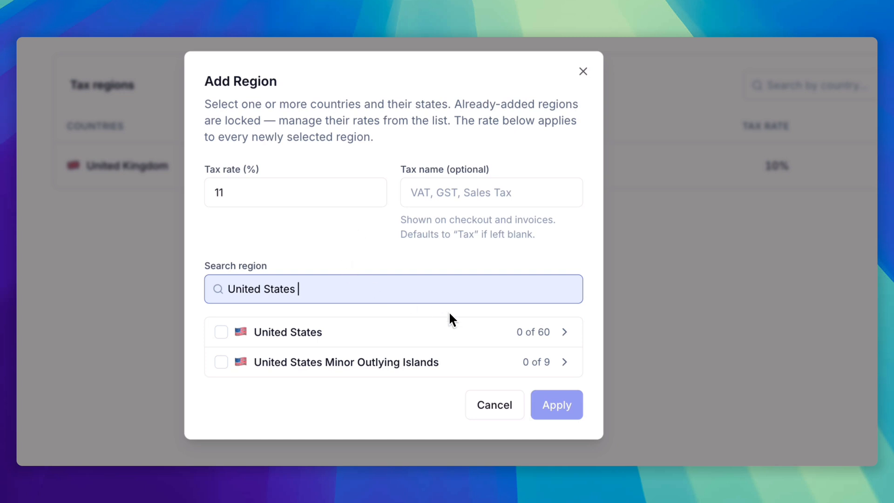
left_click(563, 332)
left_click(563, 332)
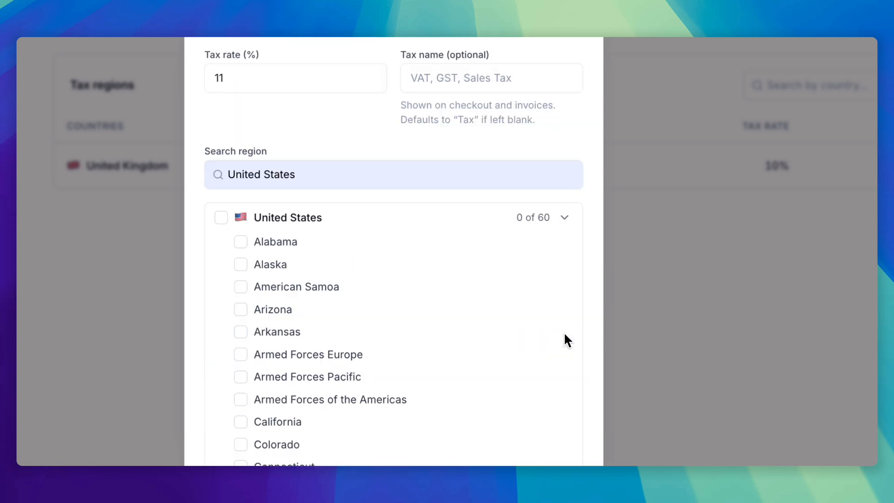
scroll(448, 321, "down", 3)
scroll(447, 317, "up", 3)
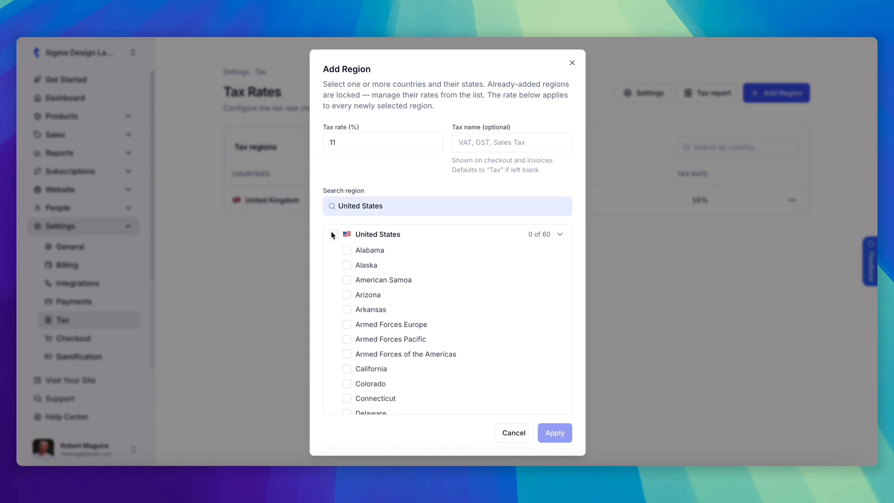
left_click(334, 234)
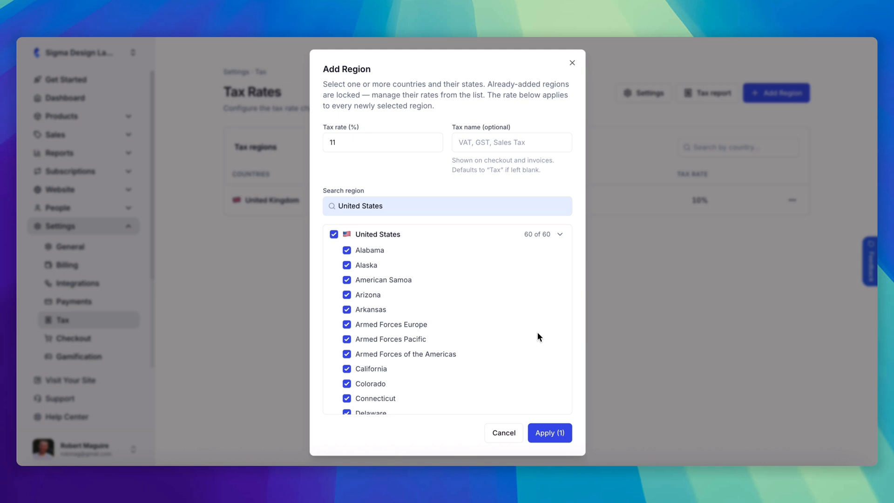
left_click(555, 439)
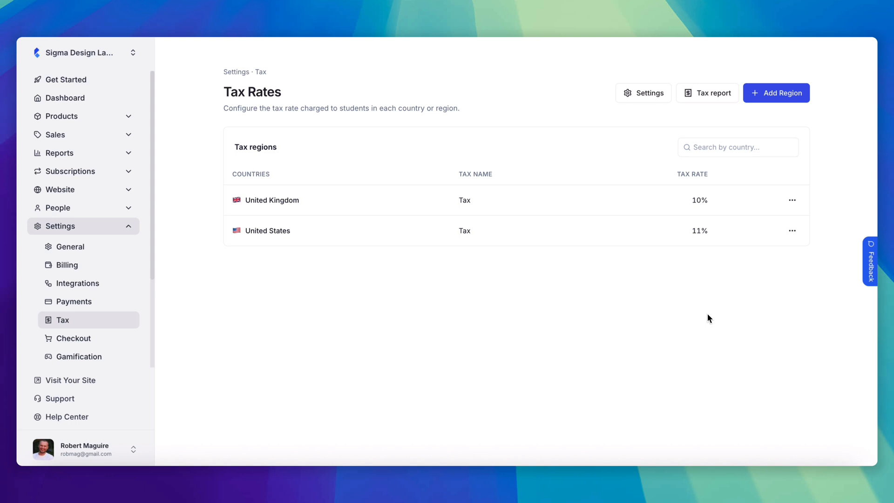
Step: Check the actions available for the United States tax region and review the options on the Tax Settings page
left_click(794, 236)
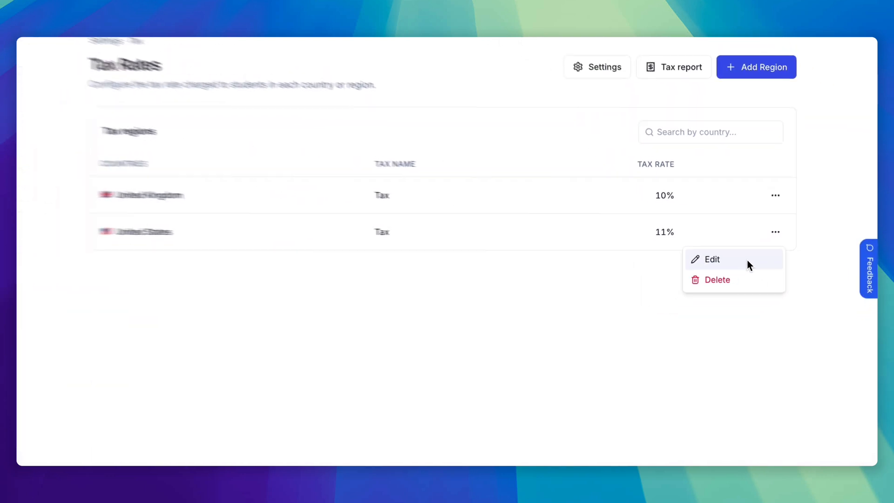
left_click(658, 295)
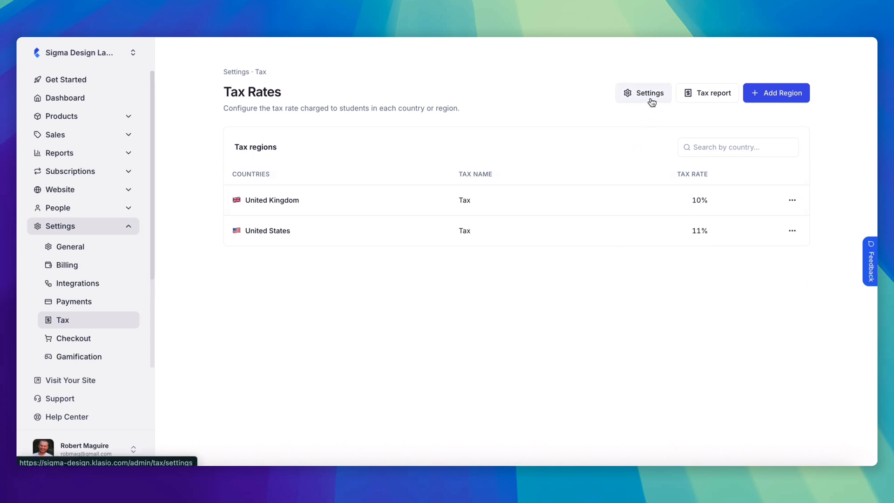
left_click(650, 100)
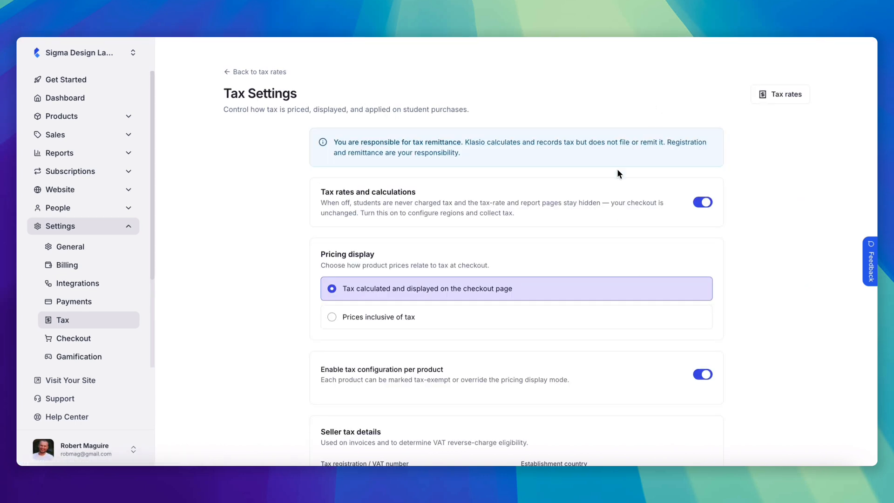
scroll(554, 282, "down", 2)
scroll(554, 281, "up", 2)
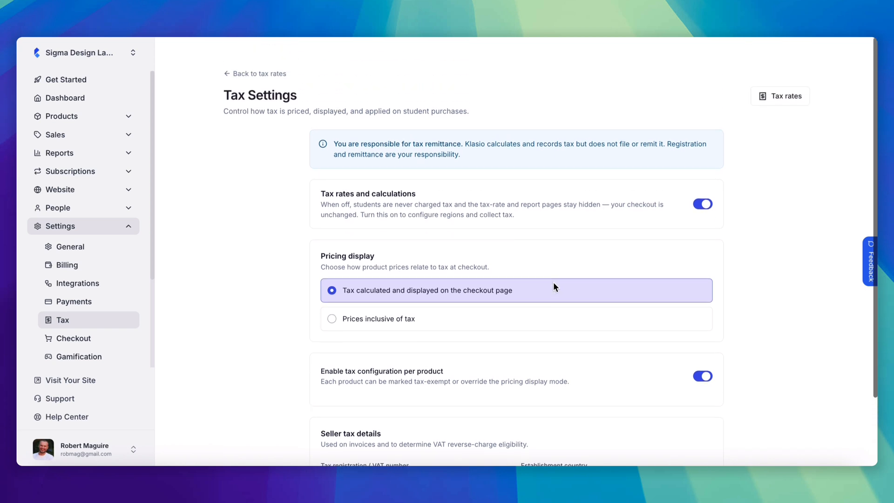
scroll(554, 284, "down", 2)
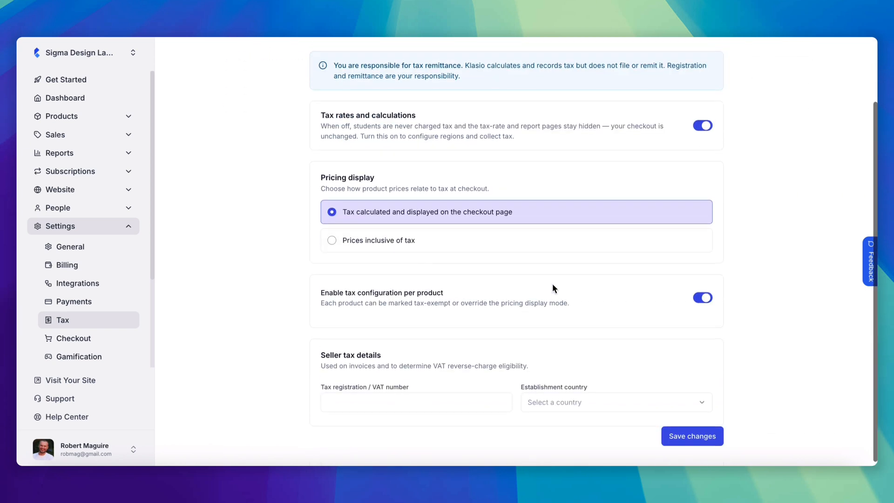
scroll(552, 289, "up", 1)
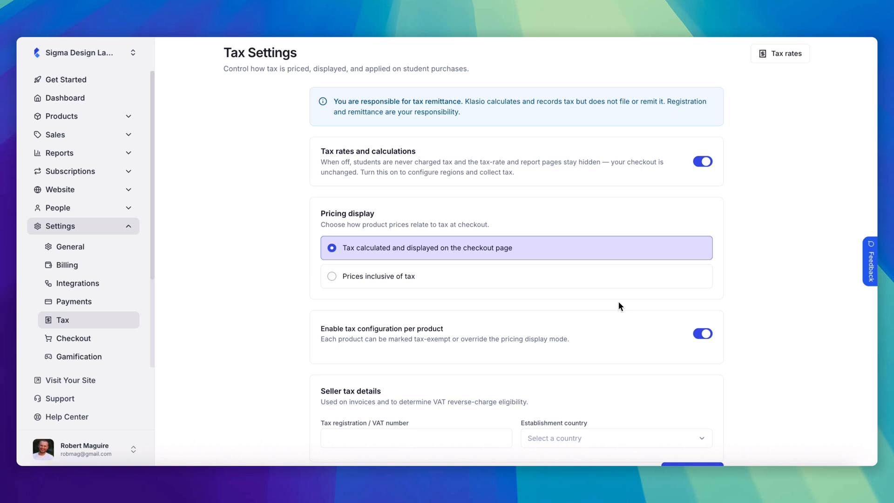
Step: Turn tax rates and calculations off and on again, confirming that tax collection should be enabled
left_click(701, 163)
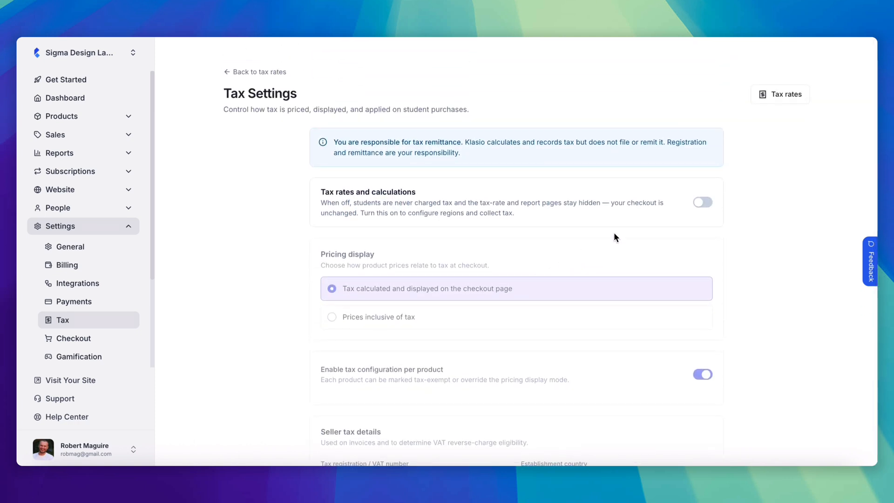
left_click(703, 204)
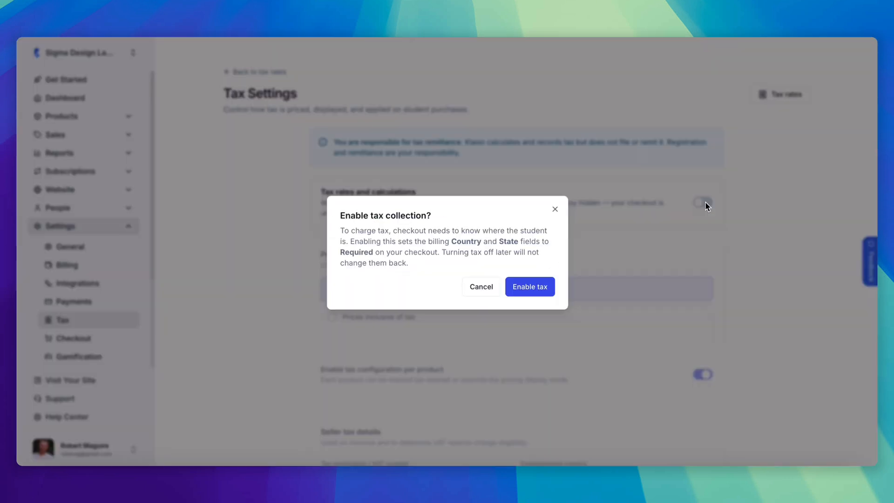
left_click(531, 289)
scroll(599, 257, "down", 3)
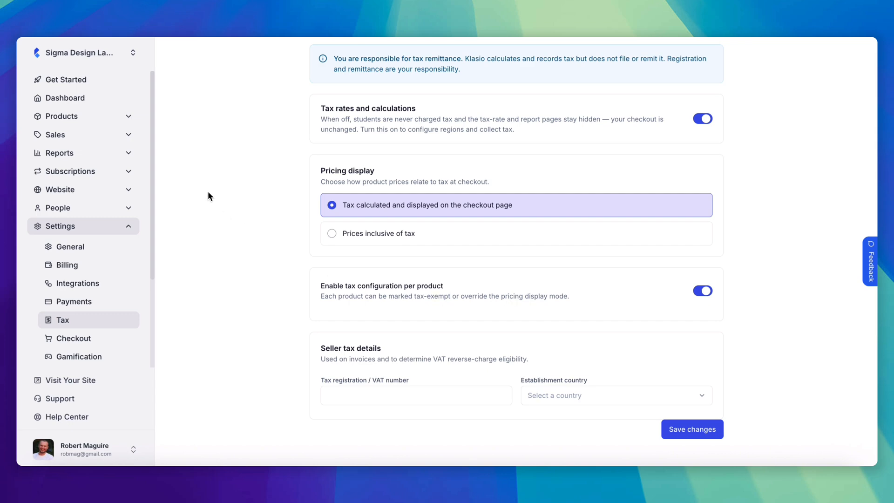
Step: Open the Pro price of the Learn Advance Digital Marketing course for editing
left_click(127, 116)
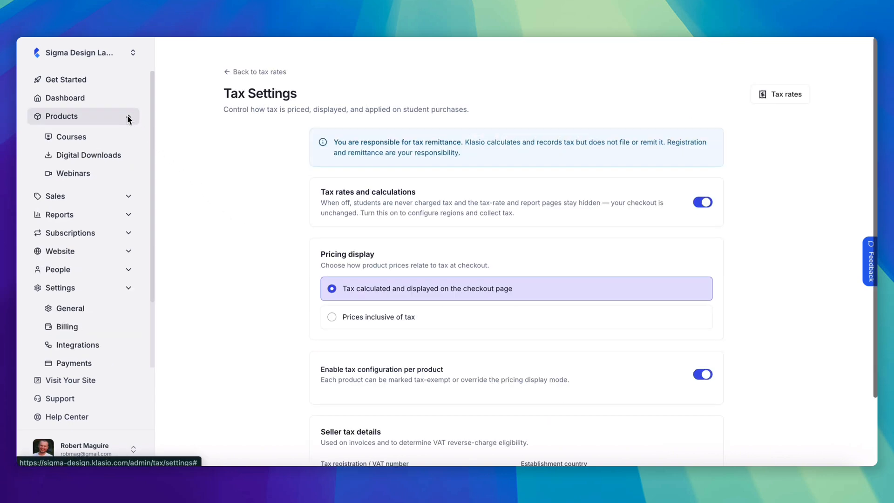
left_click(104, 140)
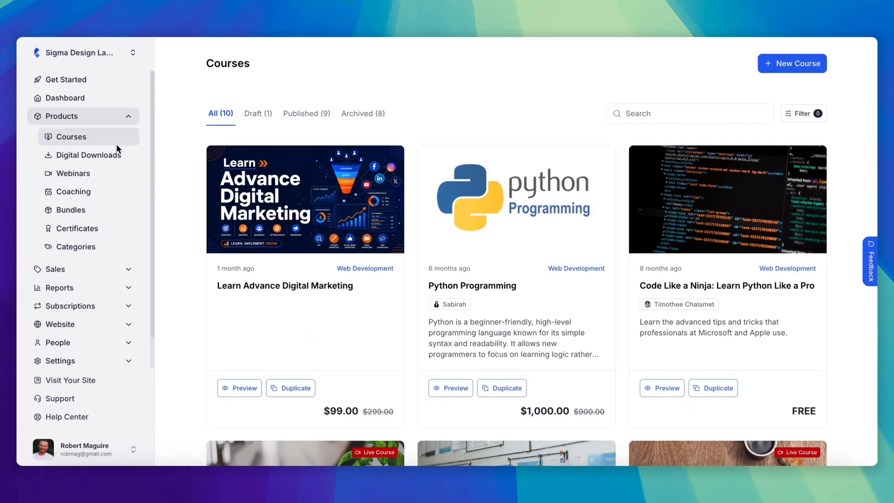
left_click(319, 285)
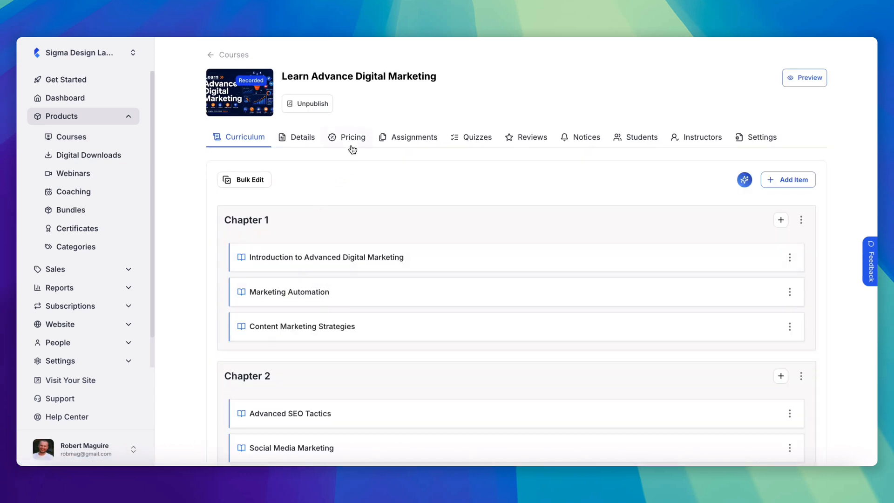
left_click(352, 136)
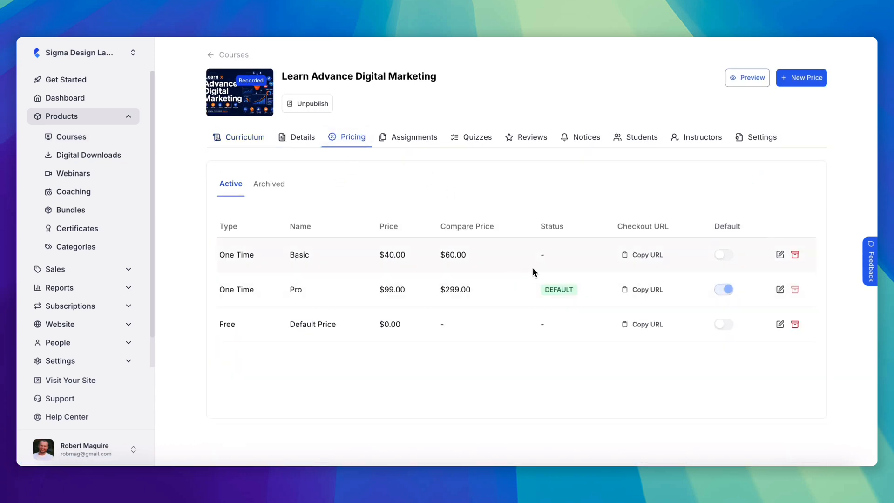
left_click(782, 289)
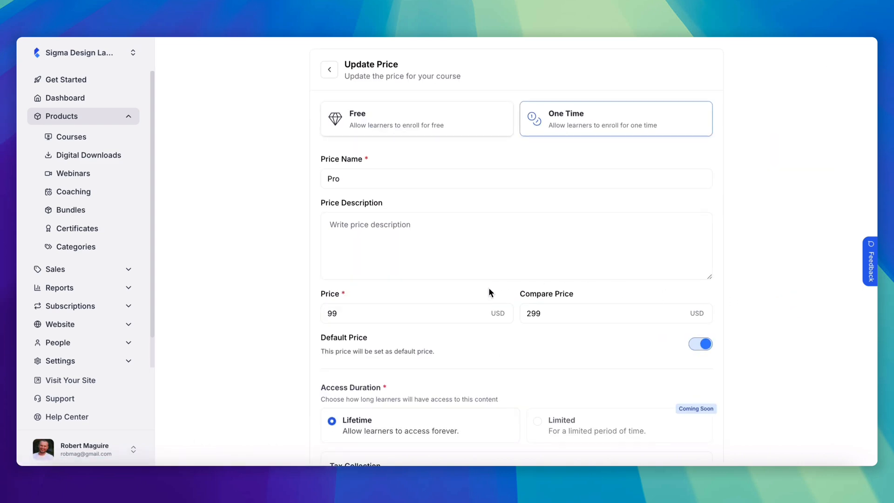
Step: Turn off the tax exemption for the Pro price of the course
scroll(487, 291, "down", 3)
left_click(380, 336)
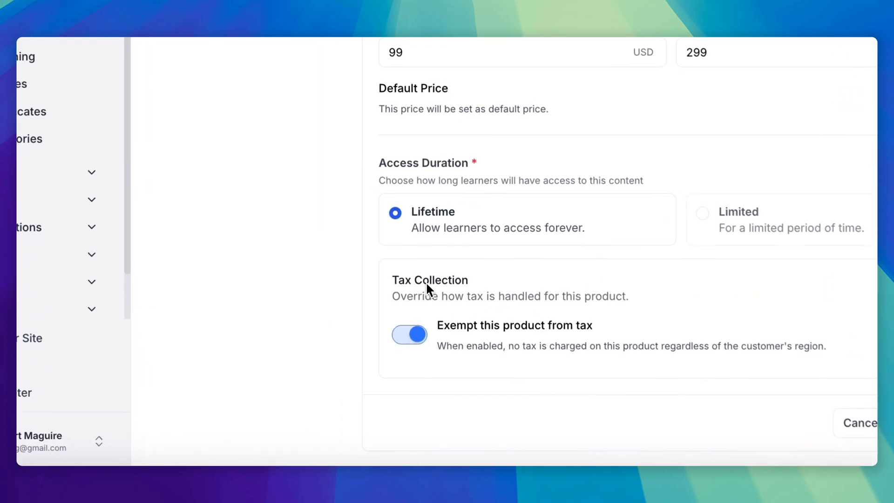
left_click(409, 333)
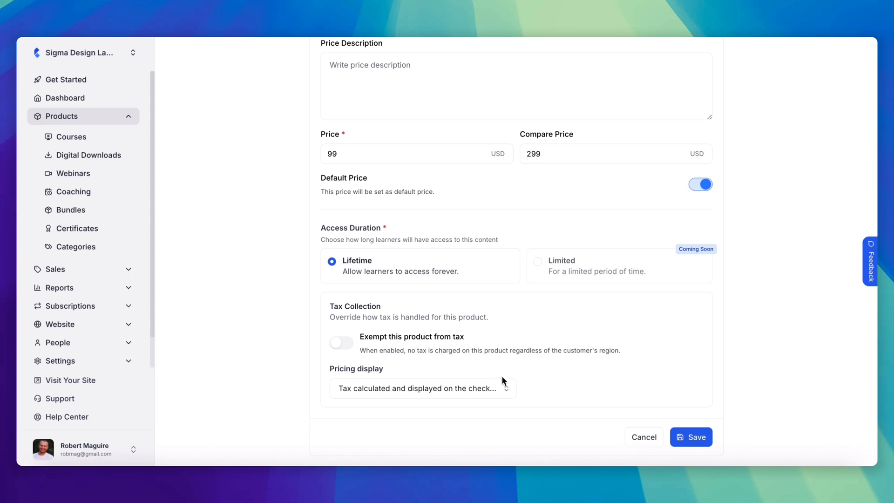
Step: Set the tax pricing display of the Pro price to Prices inclusive of tax
left_click(490, 389)
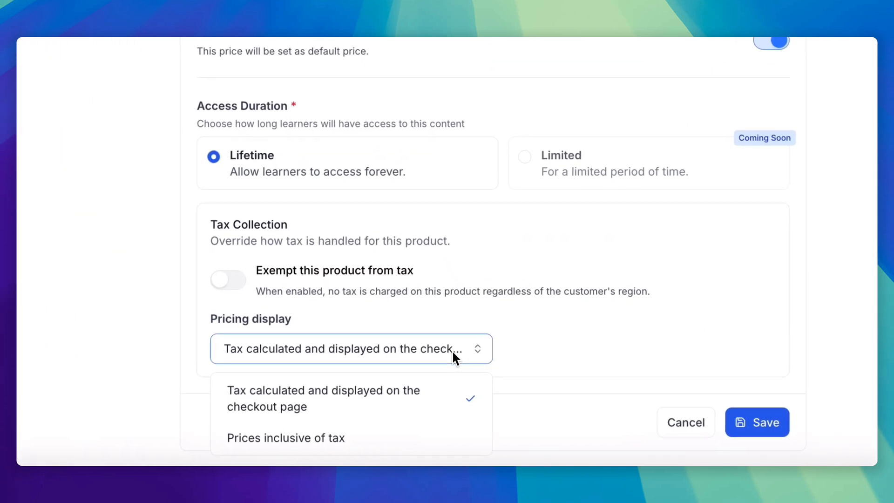
left_click(452, 350)
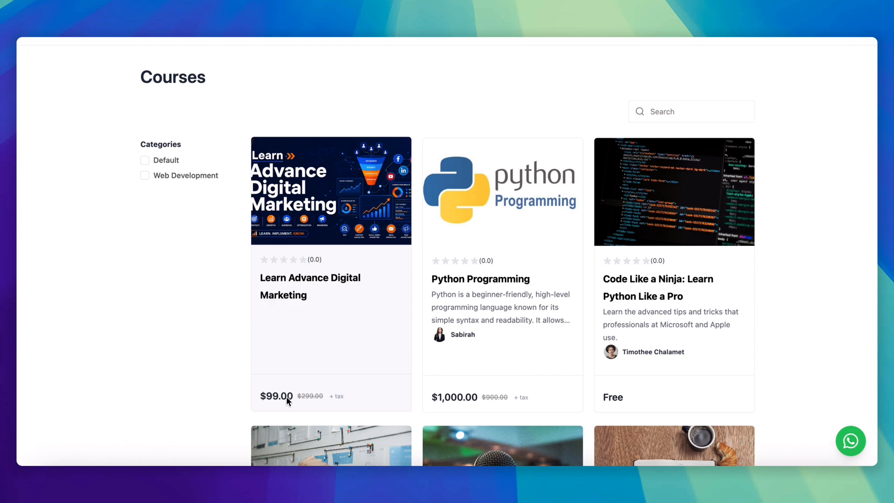
left_click(442, 241)
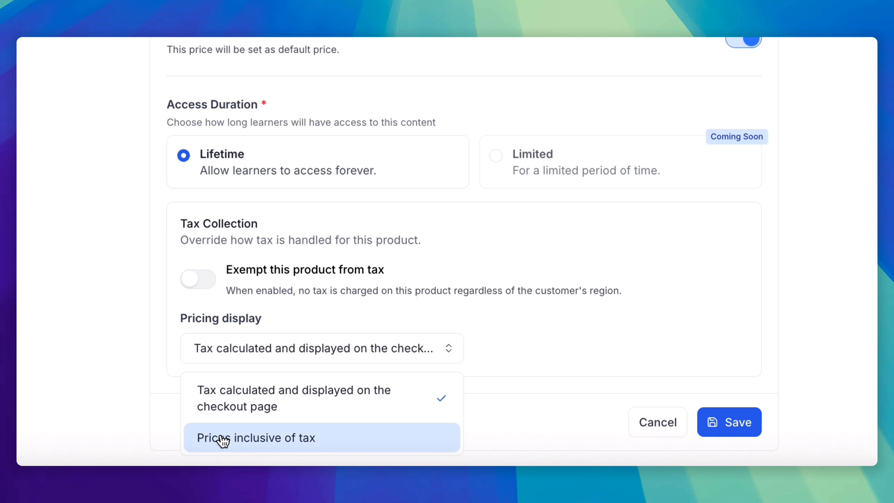
left_click(222, 436)
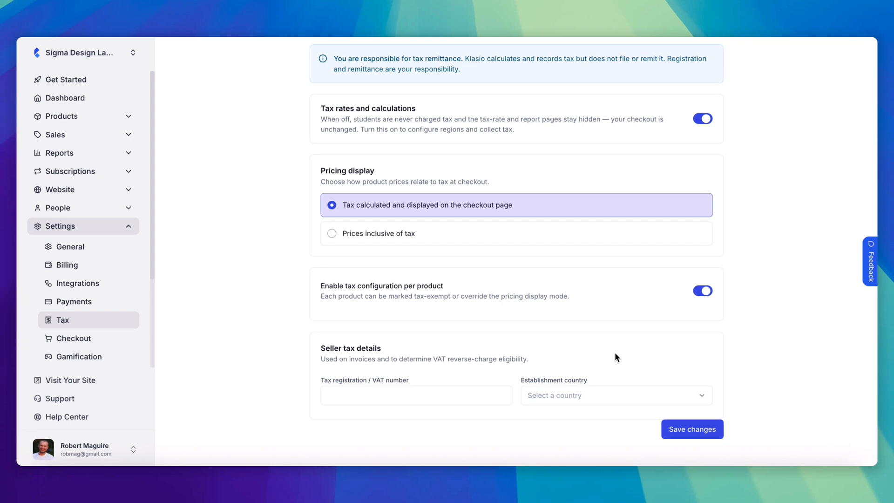
Step: Save the changes on the site-wide Tax Settings page
left_click(692, 428)
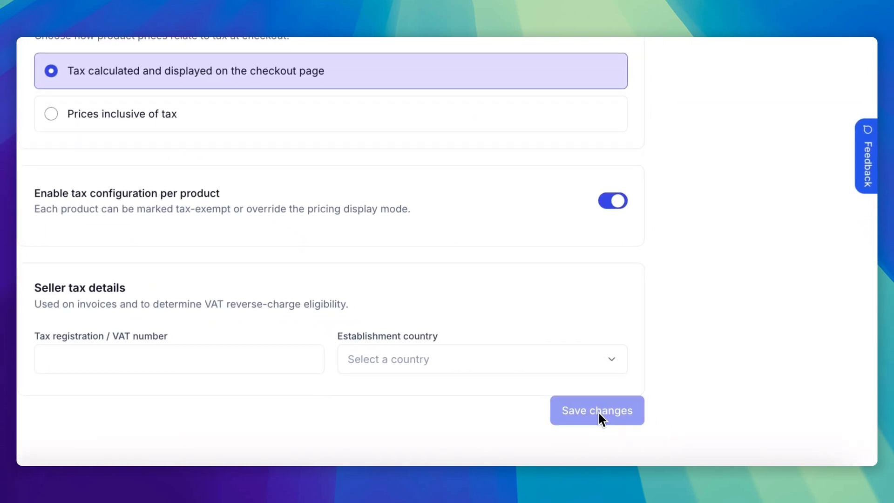